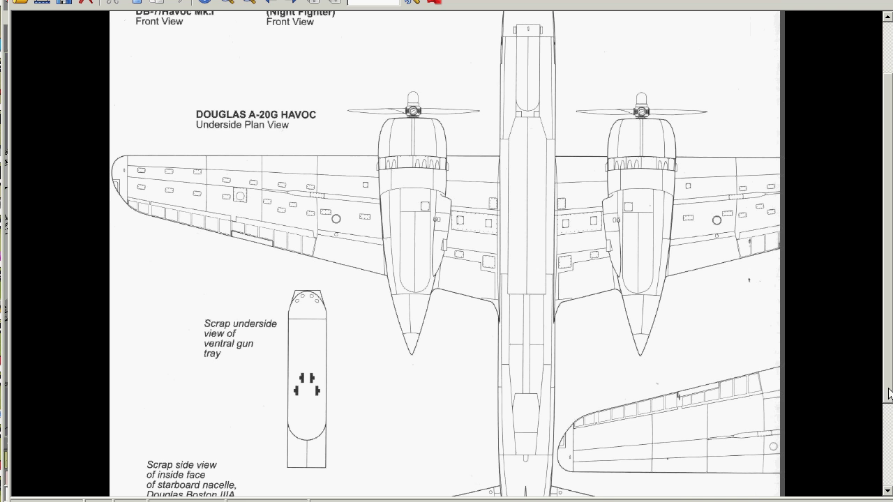
- Examine the Douglas A-20G Havoc underside plan view, including the wings, nacelles, fuselage, tailplane and ventral gun tray
scroll(890, 453, down, 3)
scroll(890, 453, up, 3)
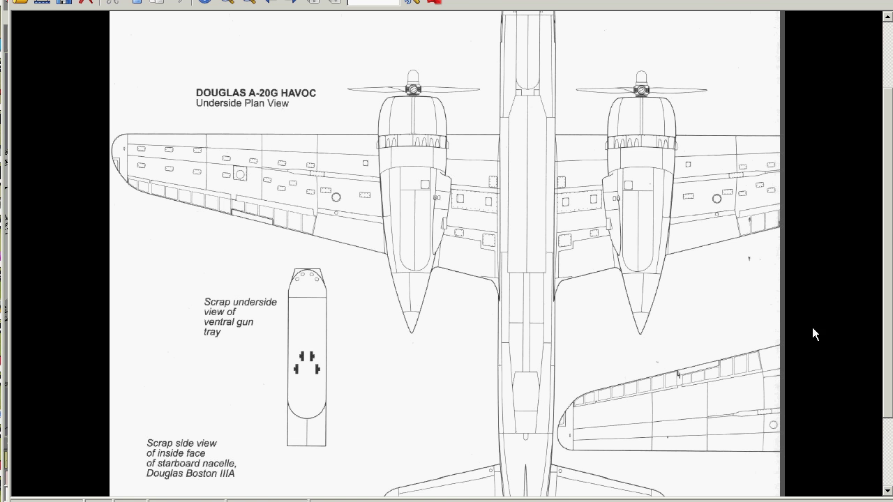
drag(890, 278, 891, 209)
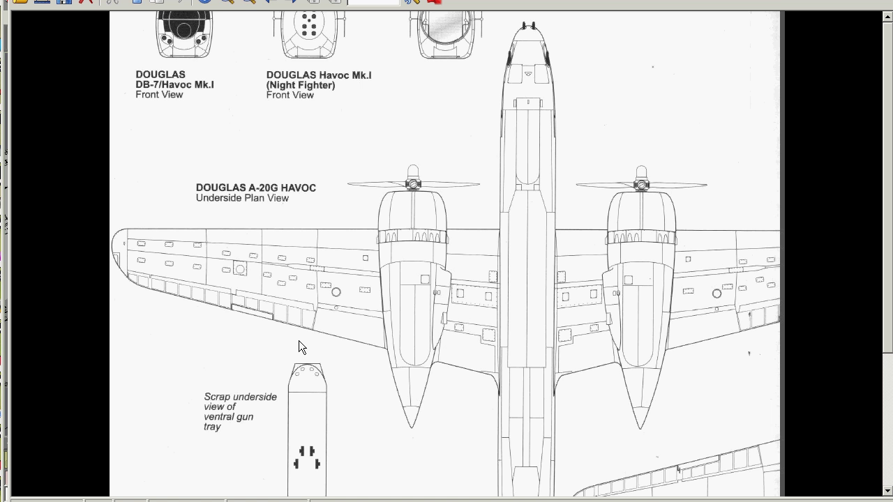
scroll(299, 341, down, 3)
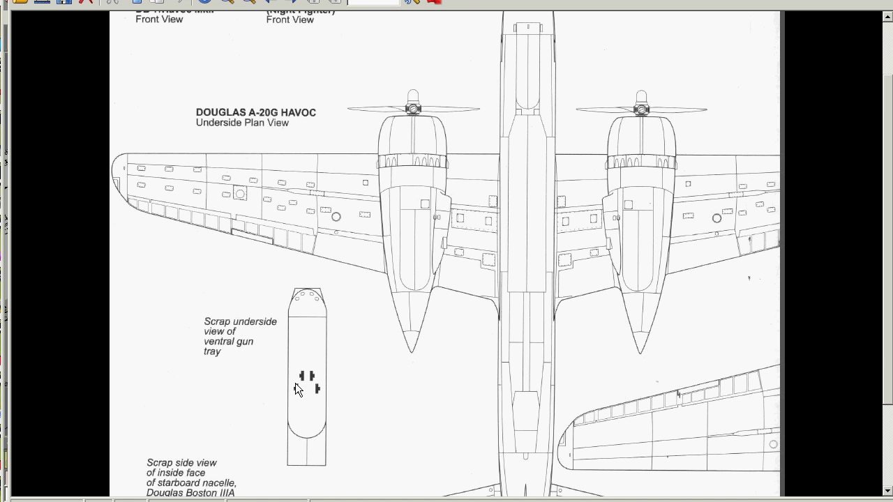
scroll(282, 374, up, 3)
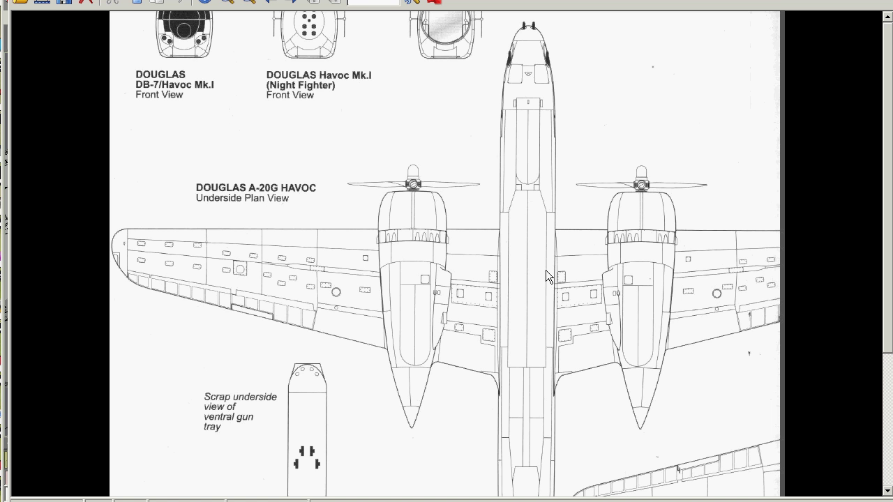
scroll(425, 263, down, 5)
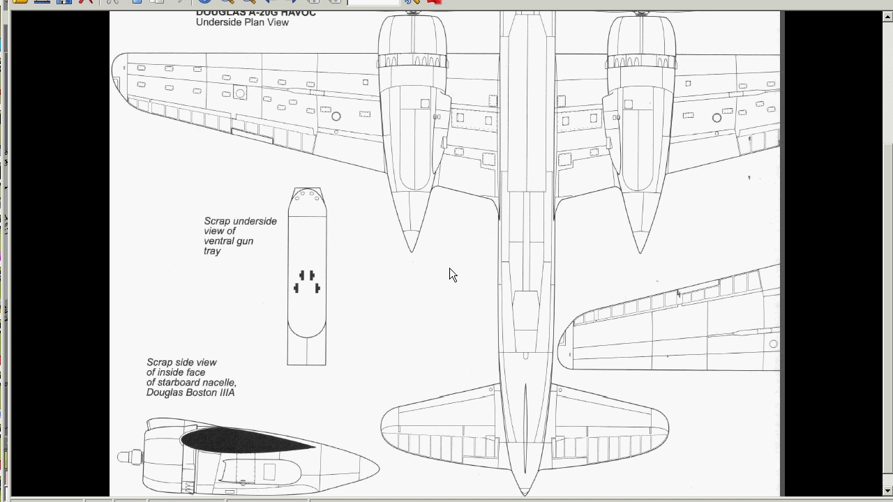
scroll(479, 278, up, 3)
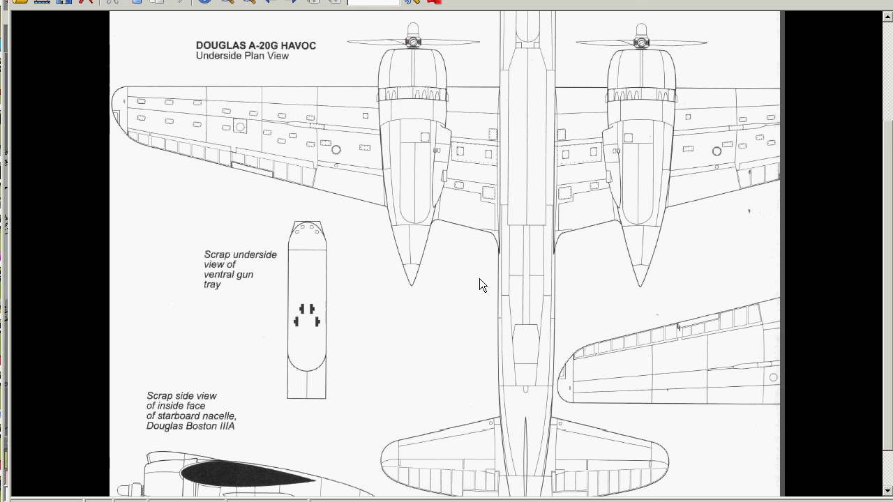
scroll(479, 275, up, 2)
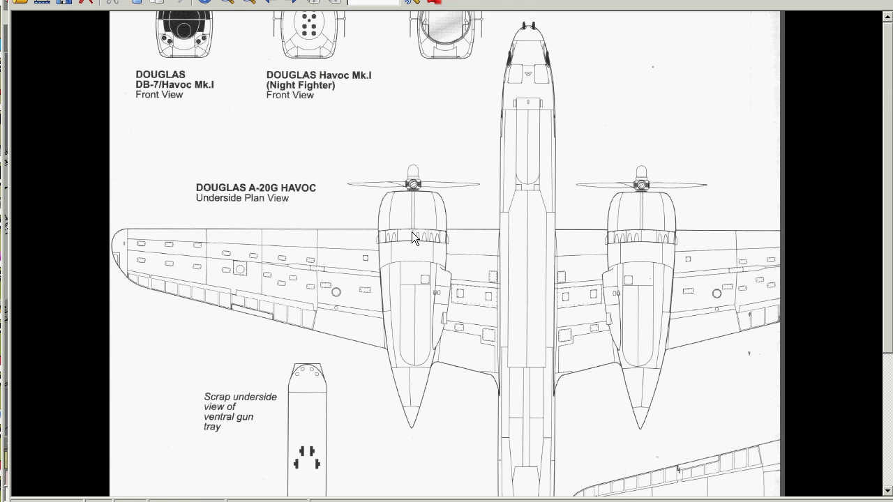
scroll(411, 232, down, 5)
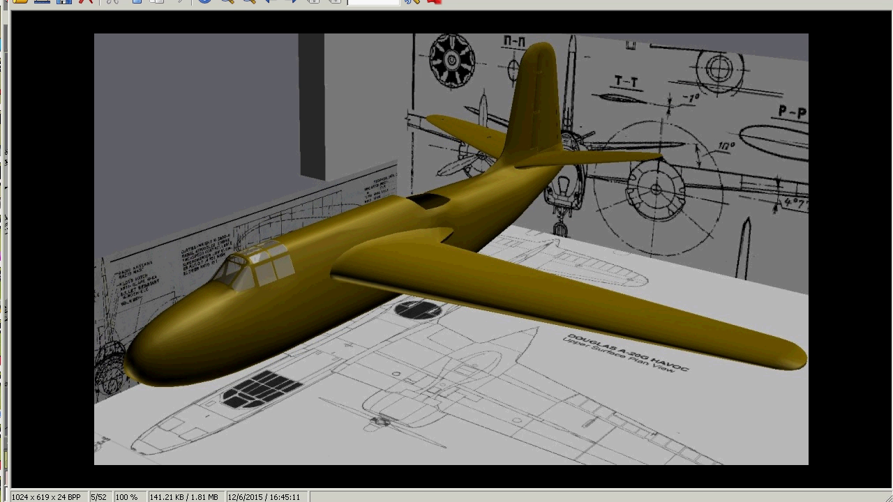
- Browse through the A-20 model renders and wing root airfoil image to the Beechcraft Model 18 drawing
click(270, 2)
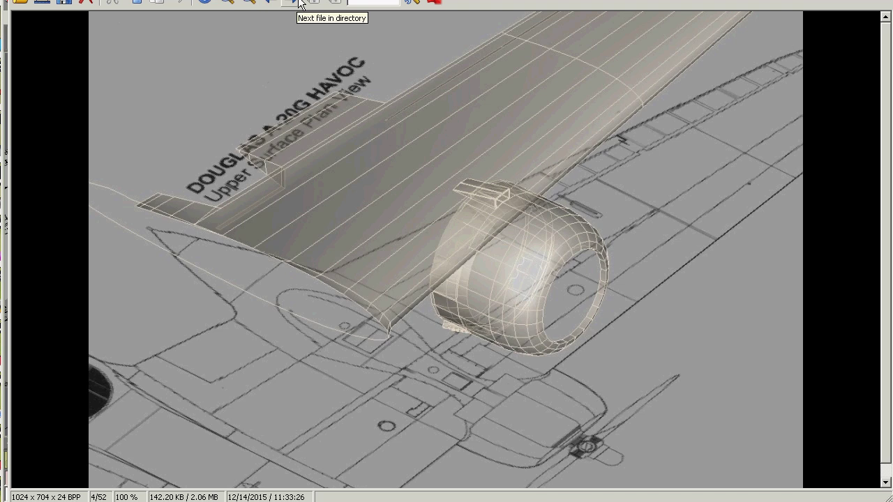
click(298, 2)
click(297, 2)
click(295, 2)
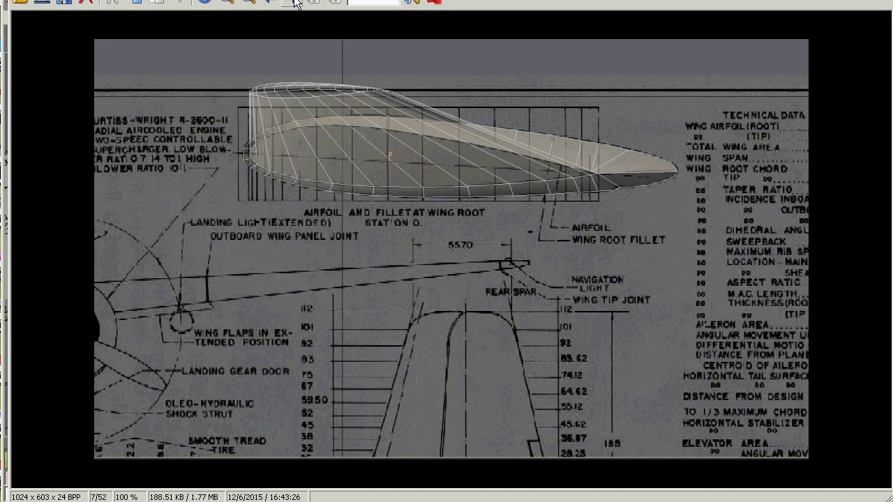
click(296, 2)
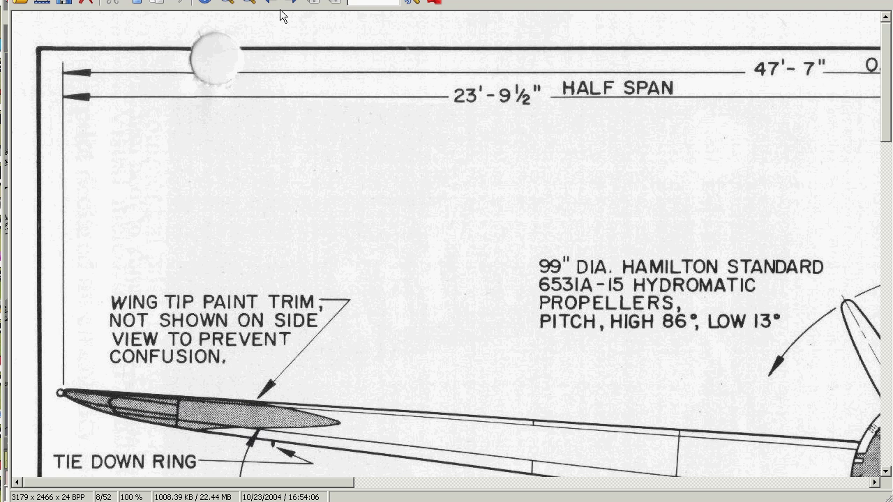
- Reduce the Beechcraft Model 18 drawing to 29 % and examine its front view, side view and fuselage cross-sections
click(249, 0)
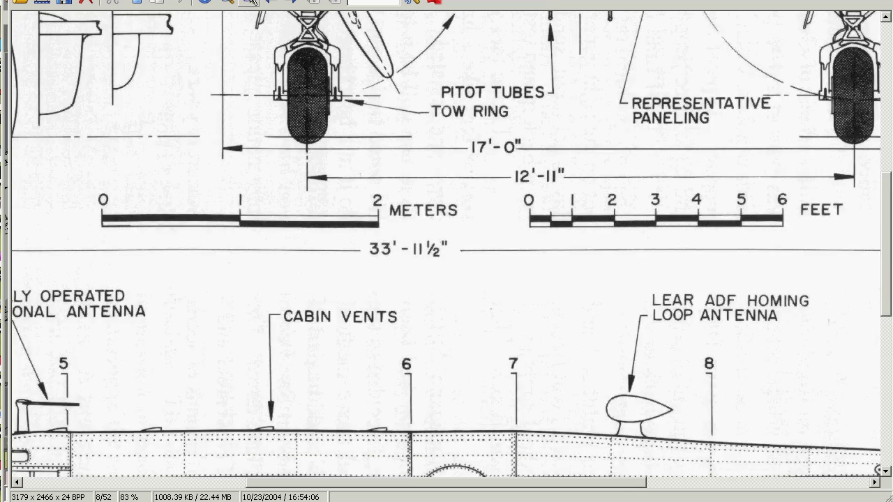
click(250, 1)
click(250, 0)
click(250, 1)
click(250, 0)
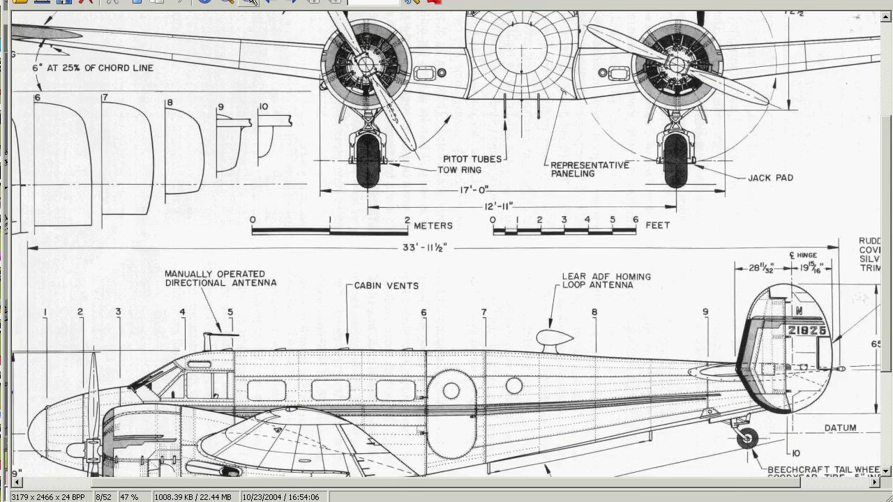
click(250, 1)
click(249, 0)
click(250, 0)
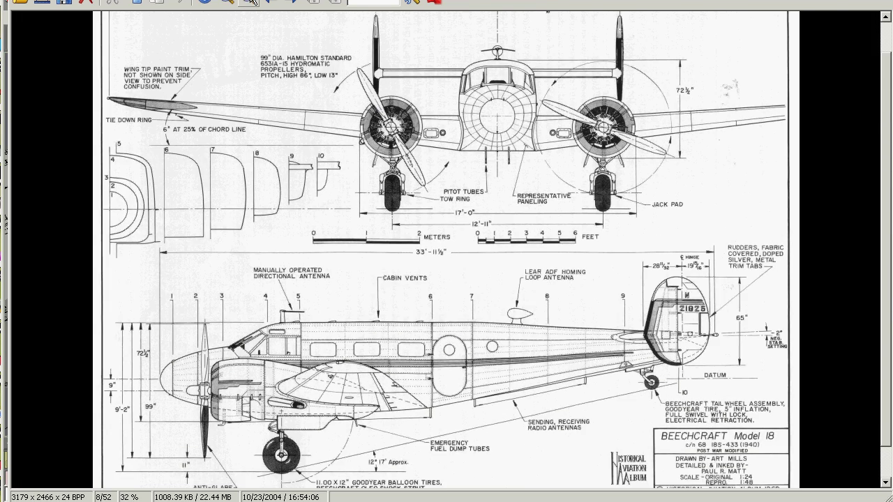
click(250, 0)
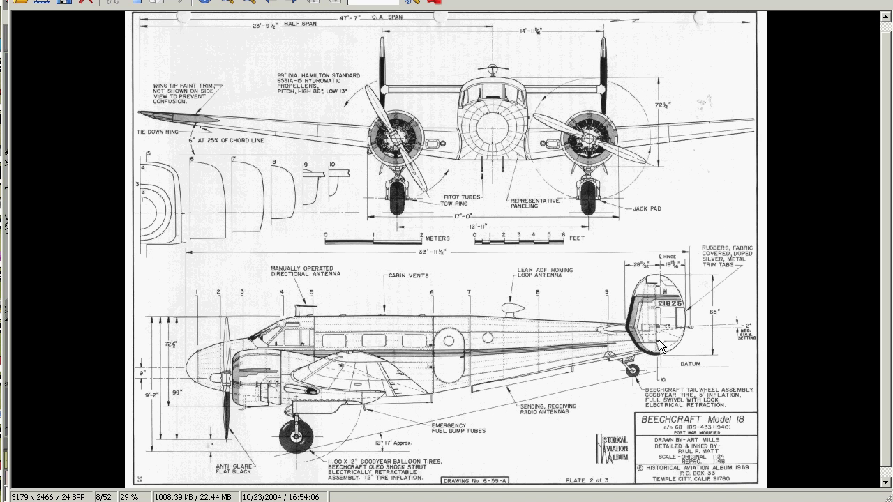
scroll(727, 331, down, 1)
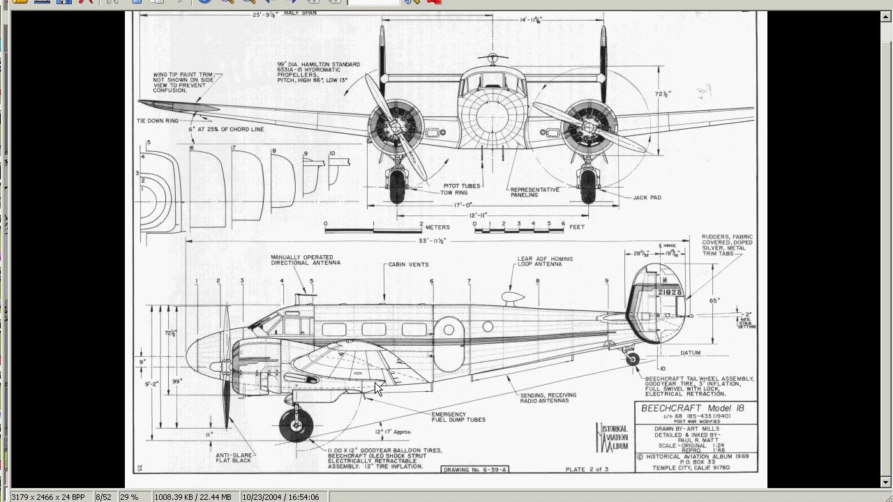
scroll(394, 342, up, 2)
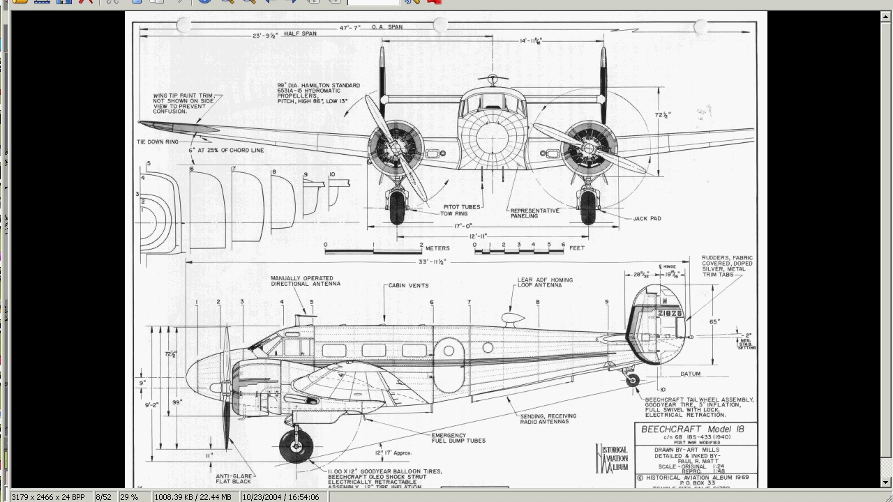
- View the 23012, 23018 and 23015 airfoil profiles and return to the wing root airfoil and fillet image
key(space)
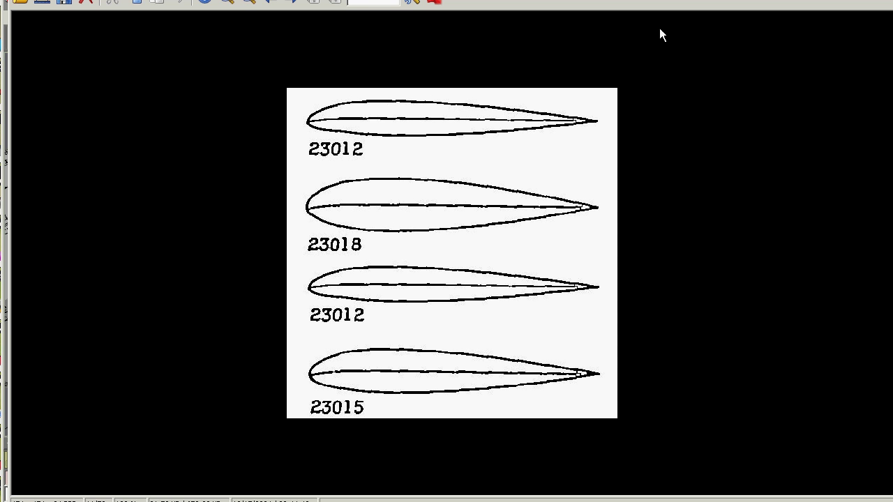
click(269, 2)
click(268, 3)
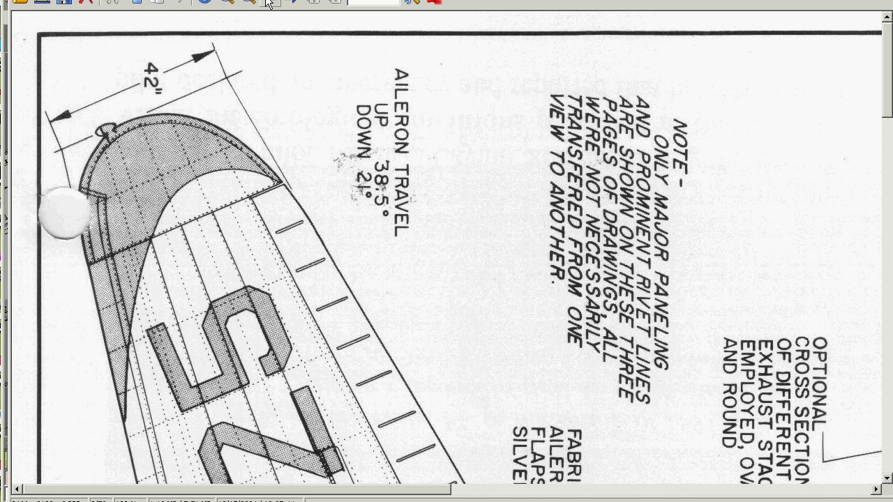
click(269, 3)
click(268, 3)
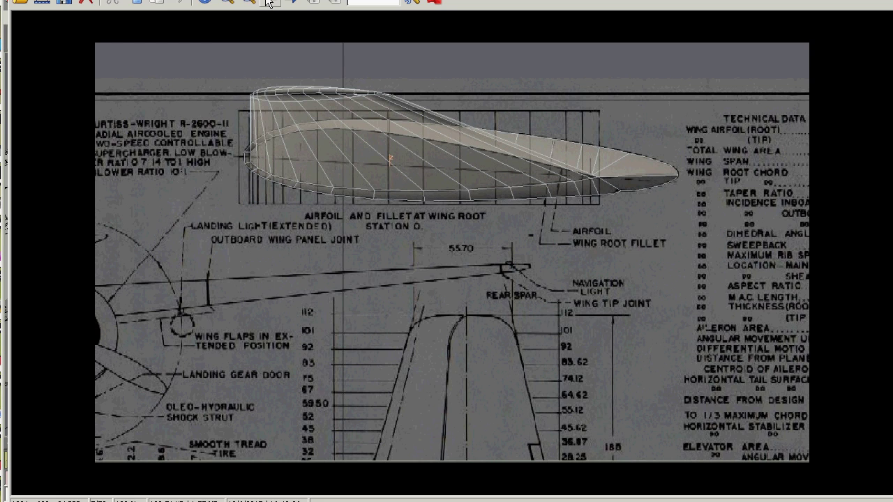